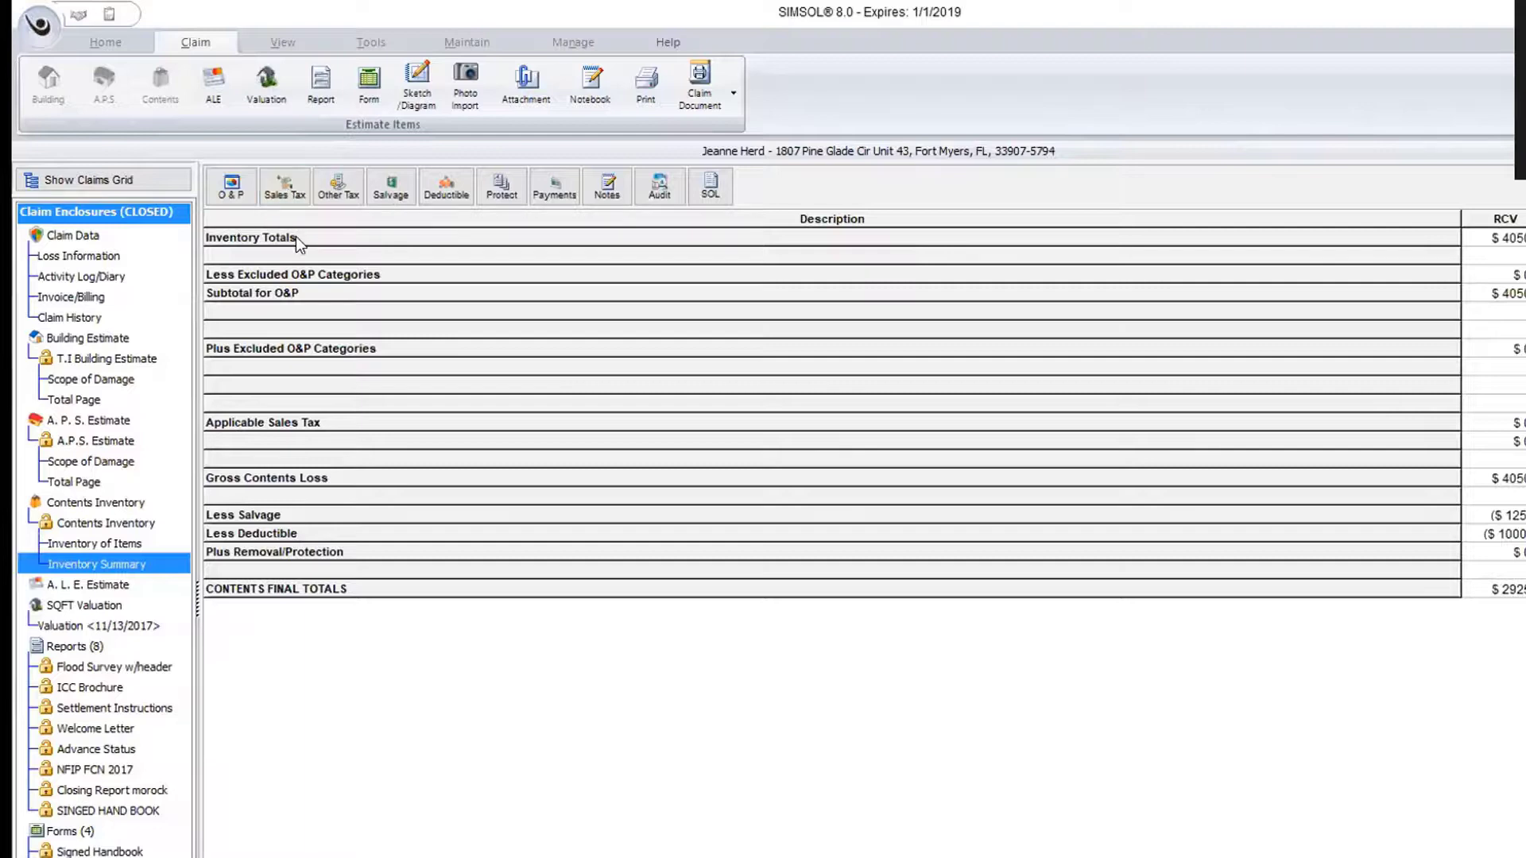
# Step: Review the sales tax calculation method for the contents inventory and close the calculator without changing it
pyautogui.click(286, 186)
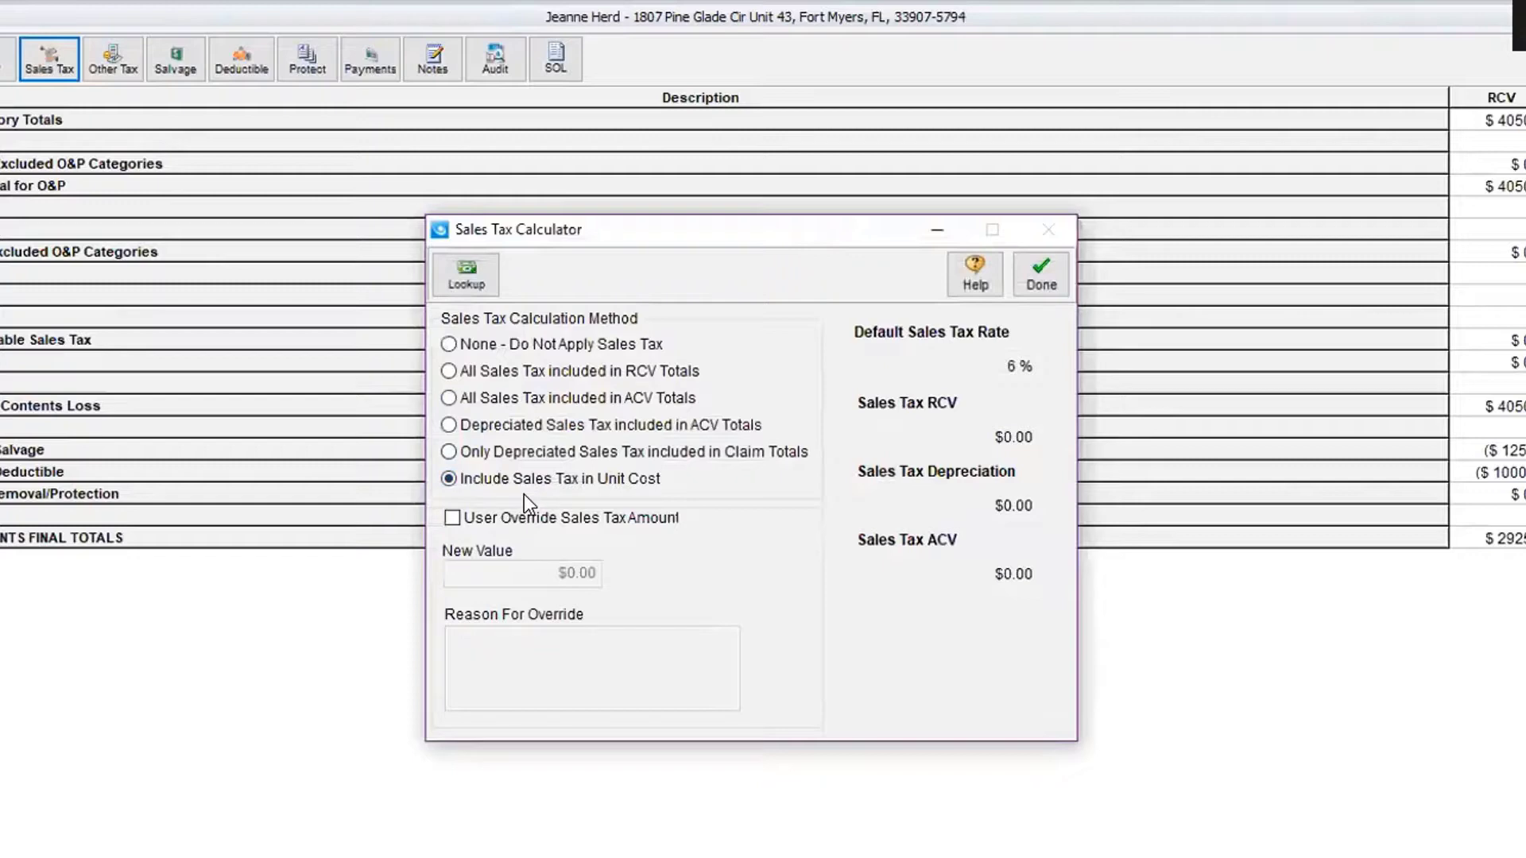
pyautogui.click(1034, 277)
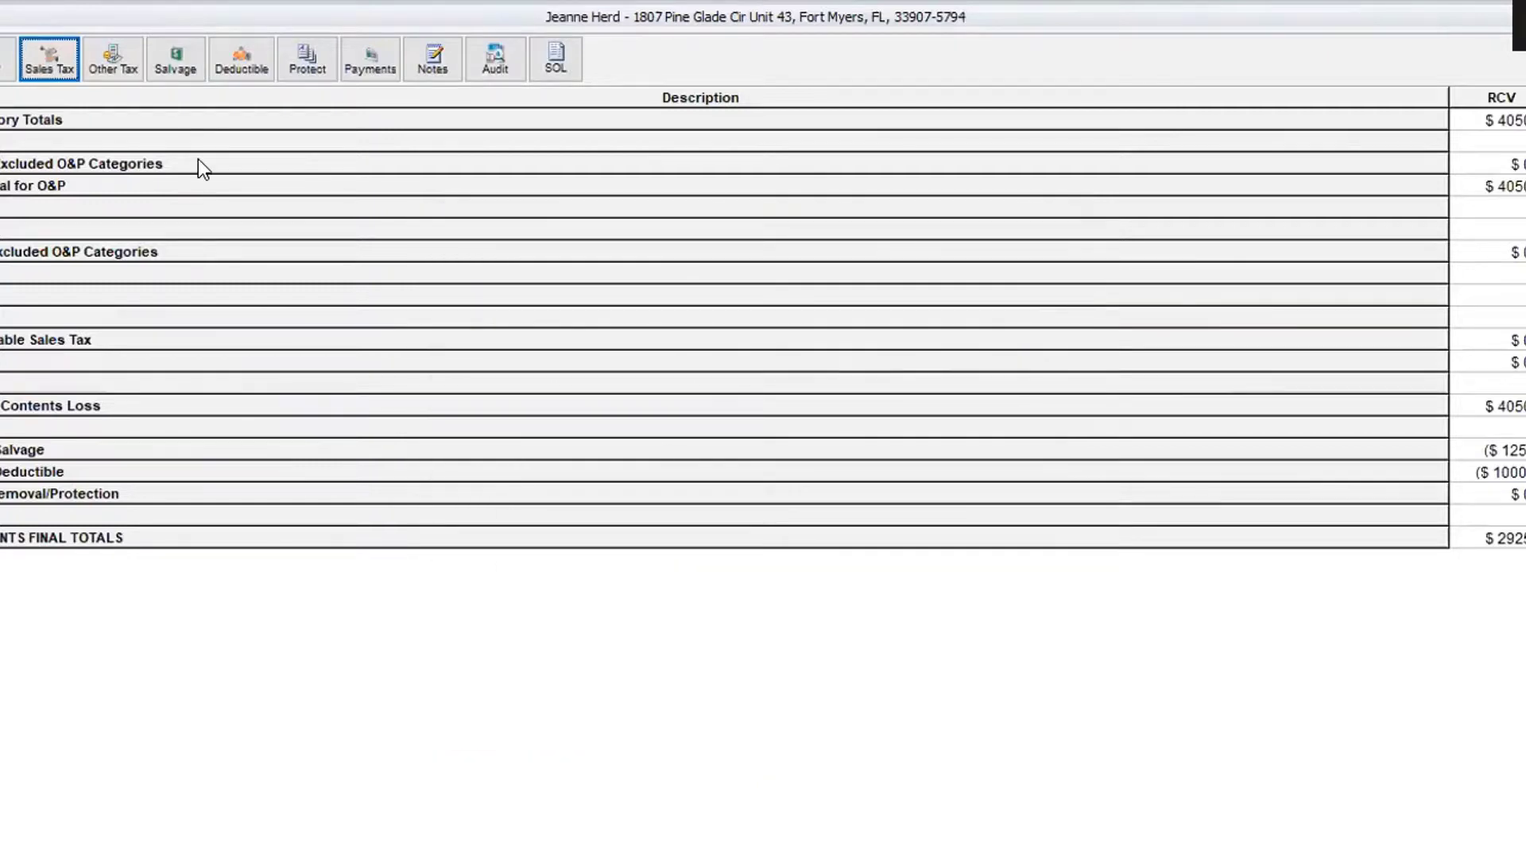
# Step: Apply the Arizona Transaction Privilege Tax to 2% of RCV and set the rate
pyautogui.click(122, 57)
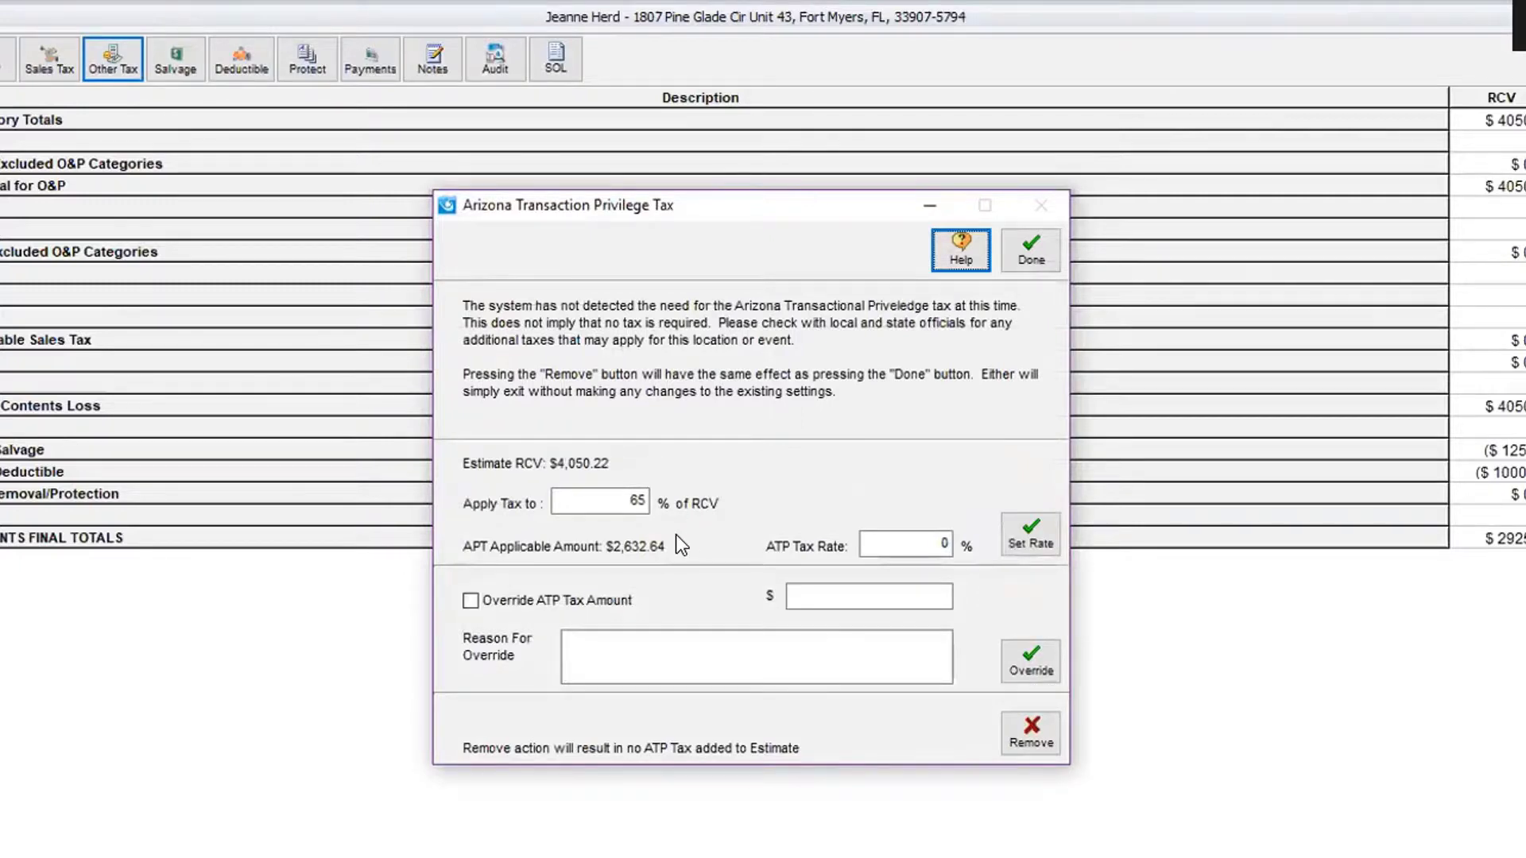
pyautogui.click(600, 502)
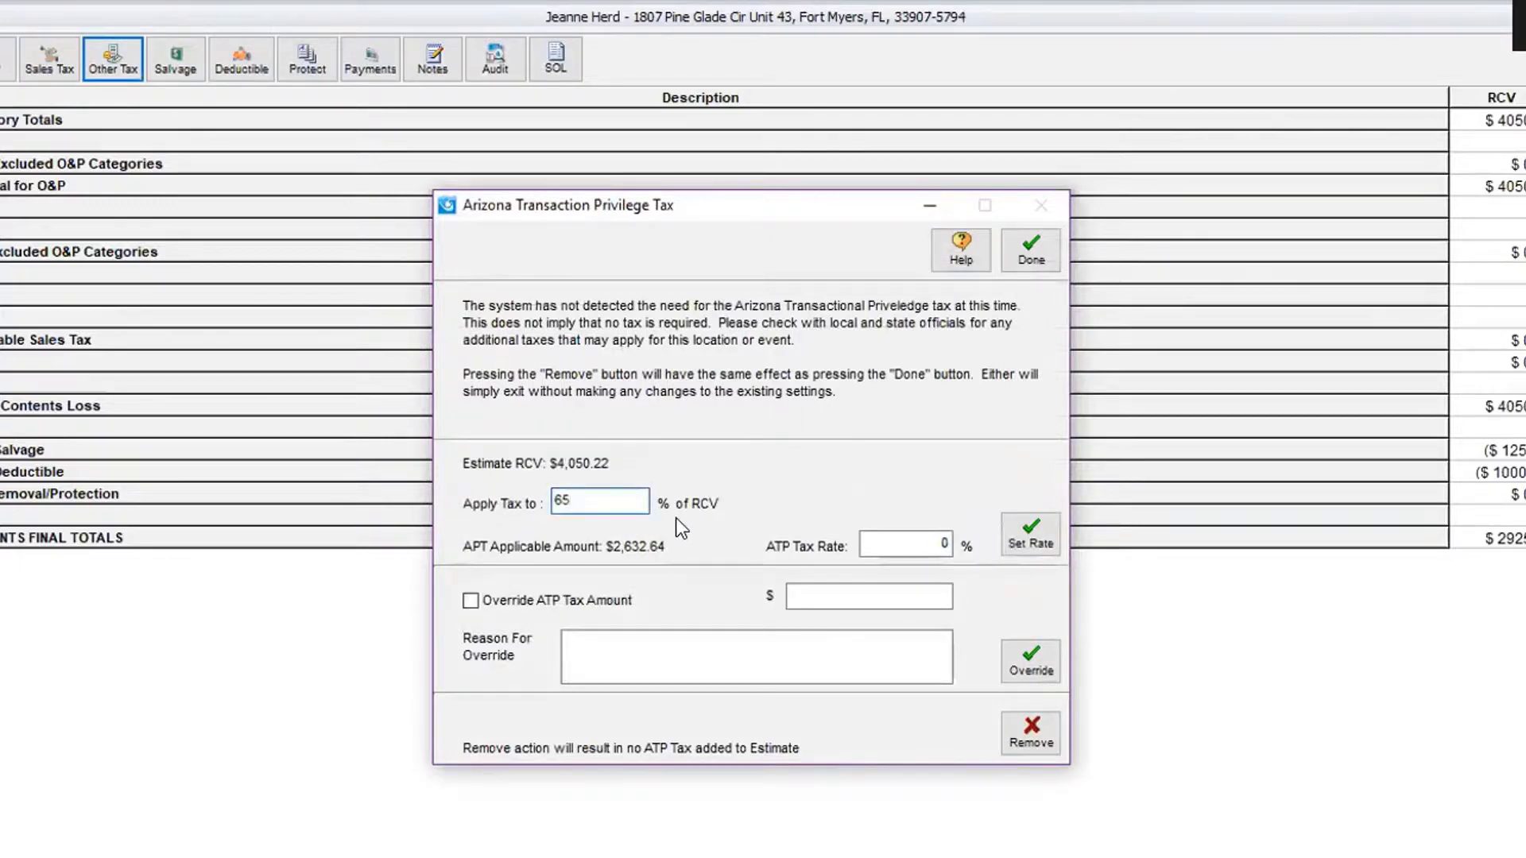
pyautogui.press('BackSpace')
pyautogui.press('BackSpace')
pyautogui.write('2')
pyautogui.press('Tab')
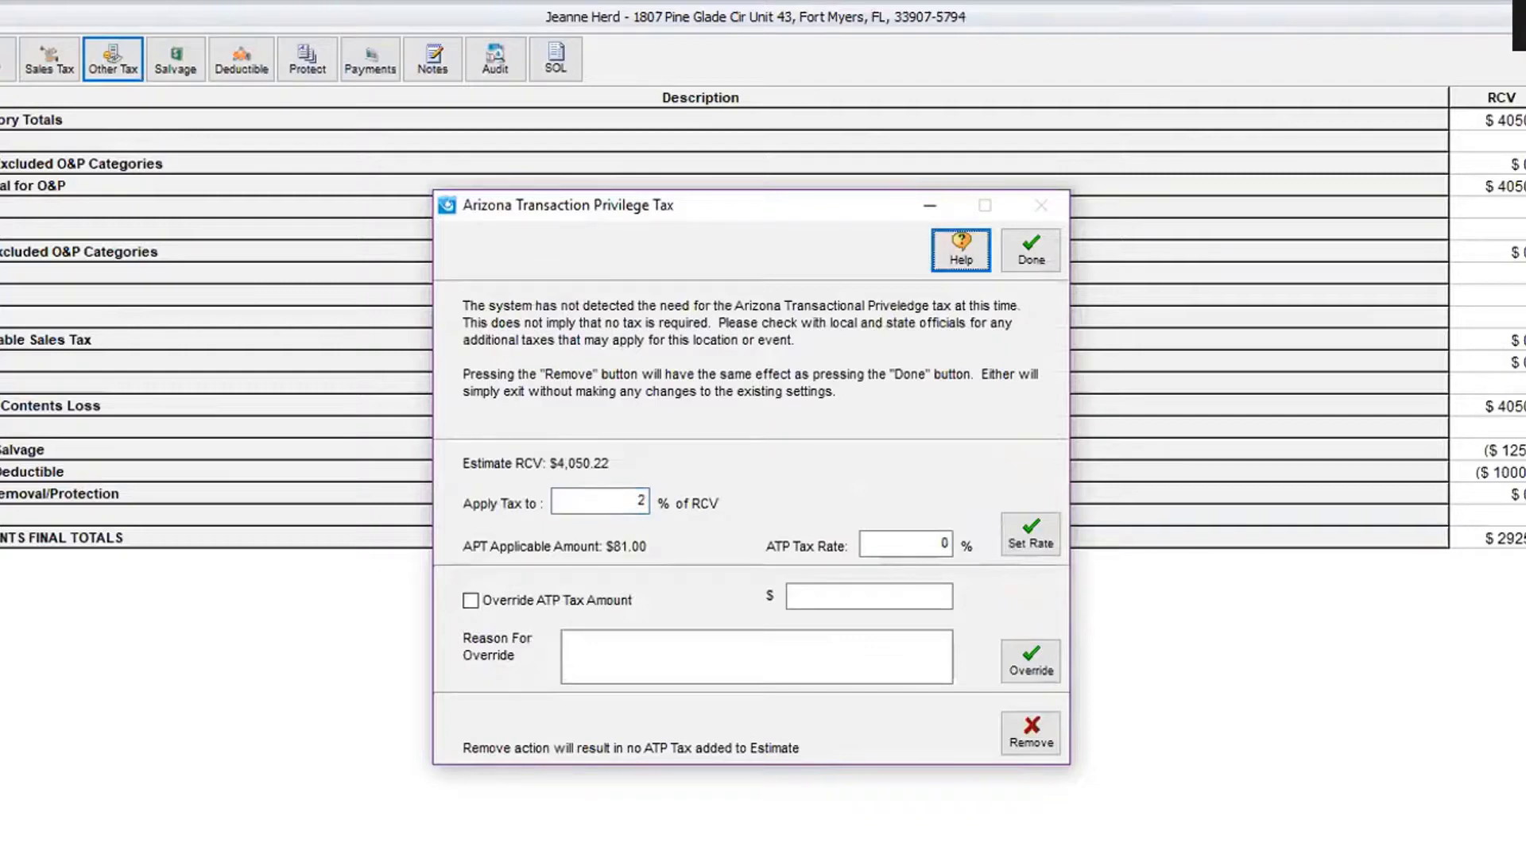
pyautogui.click(1025, 540)
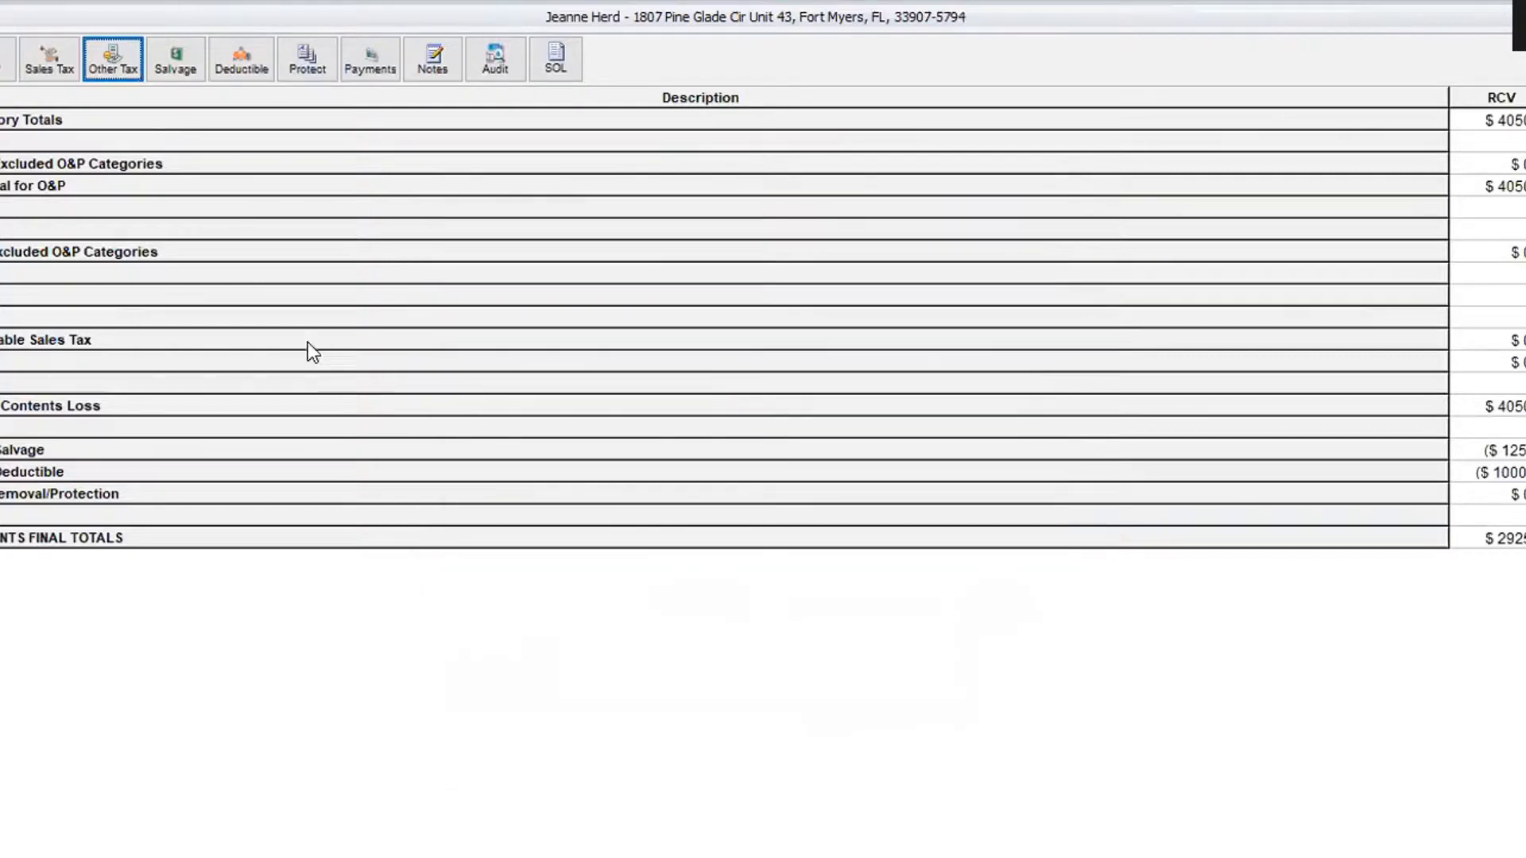
# Step: Review the salvage amount override options and close them without overriding the value
pyautogui.click(178, 56)
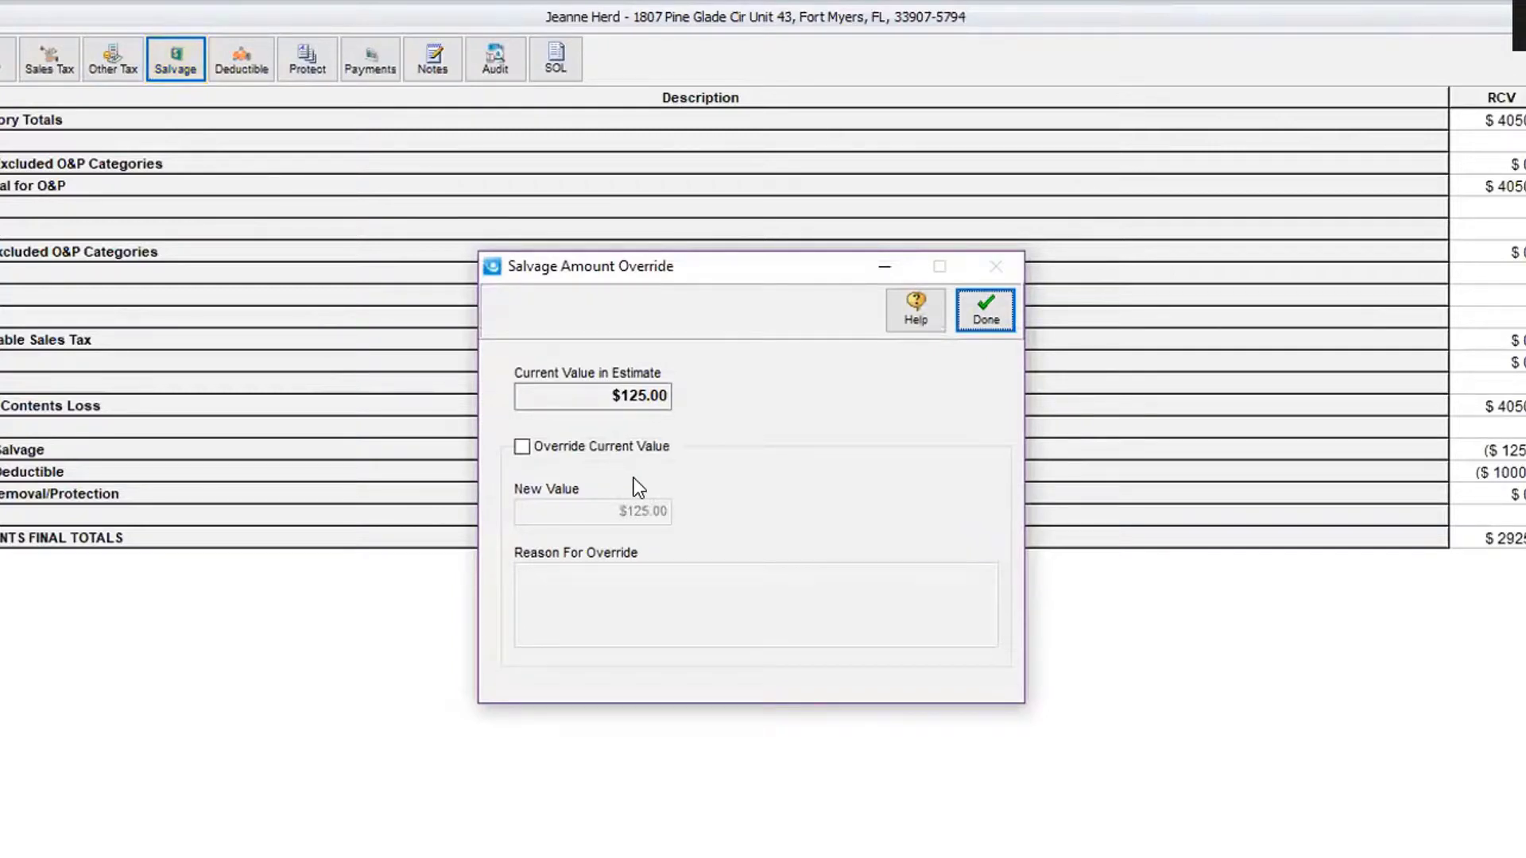
pyautogui.click(993, 305)
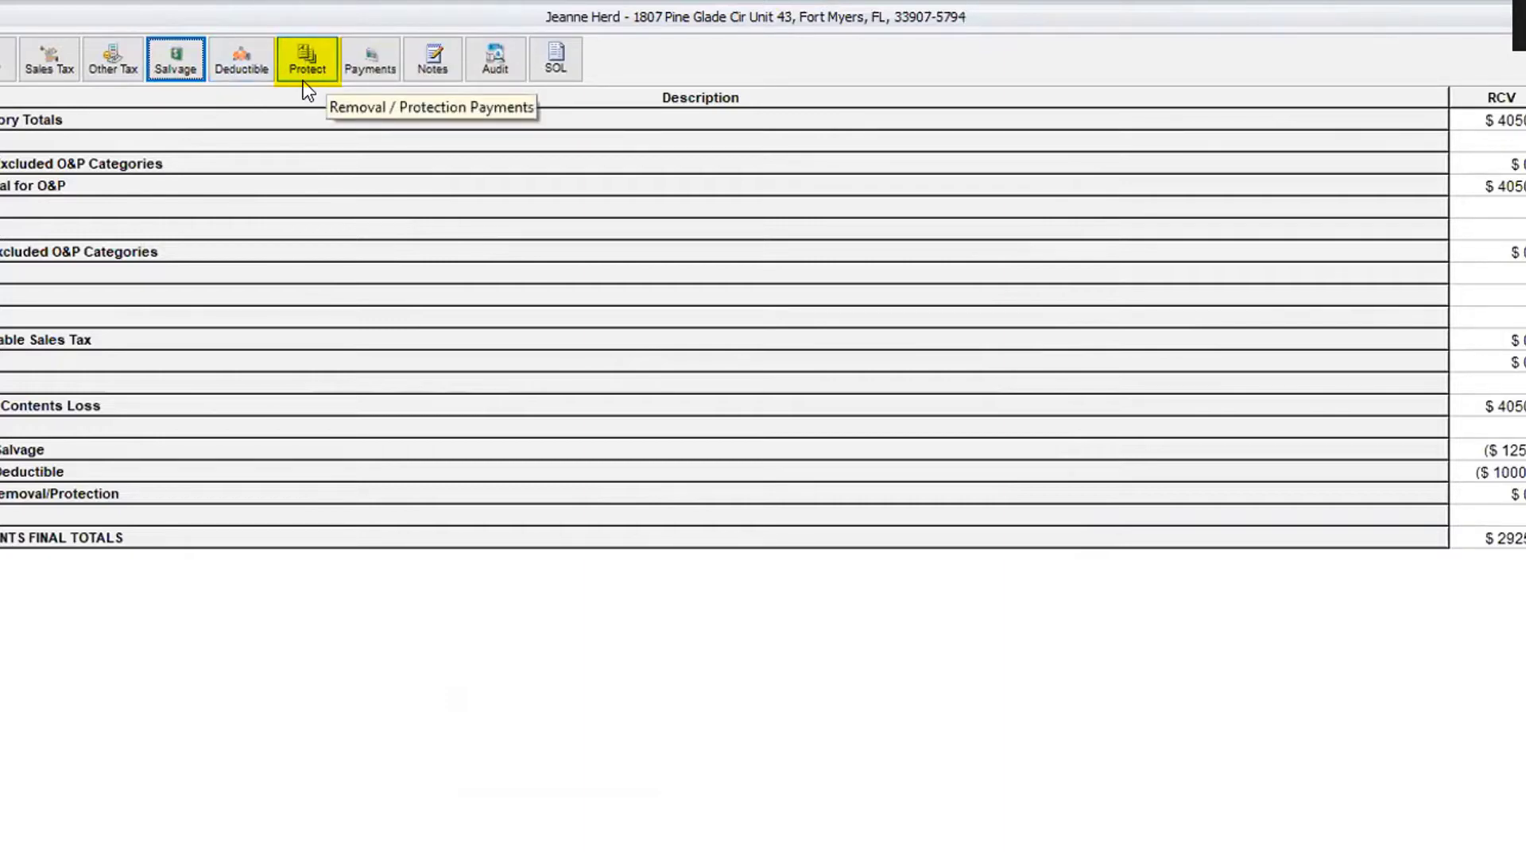
# Step: Open the removal/protection items and describe the untitled additional item as "Relocation Fee"
pyautogui.click(308, 44)
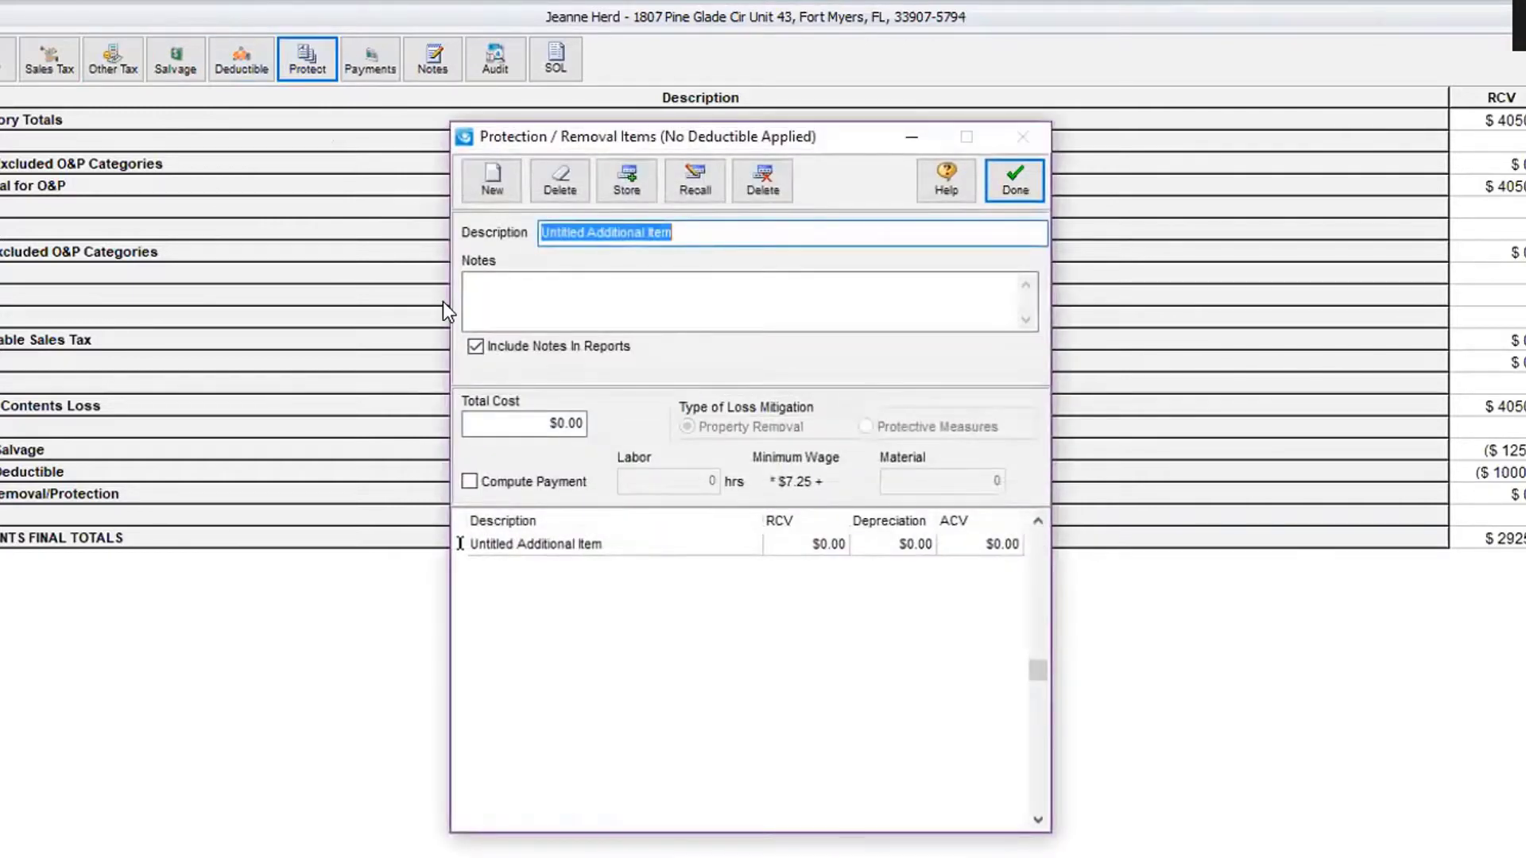
pyautogui.click(696, 237)
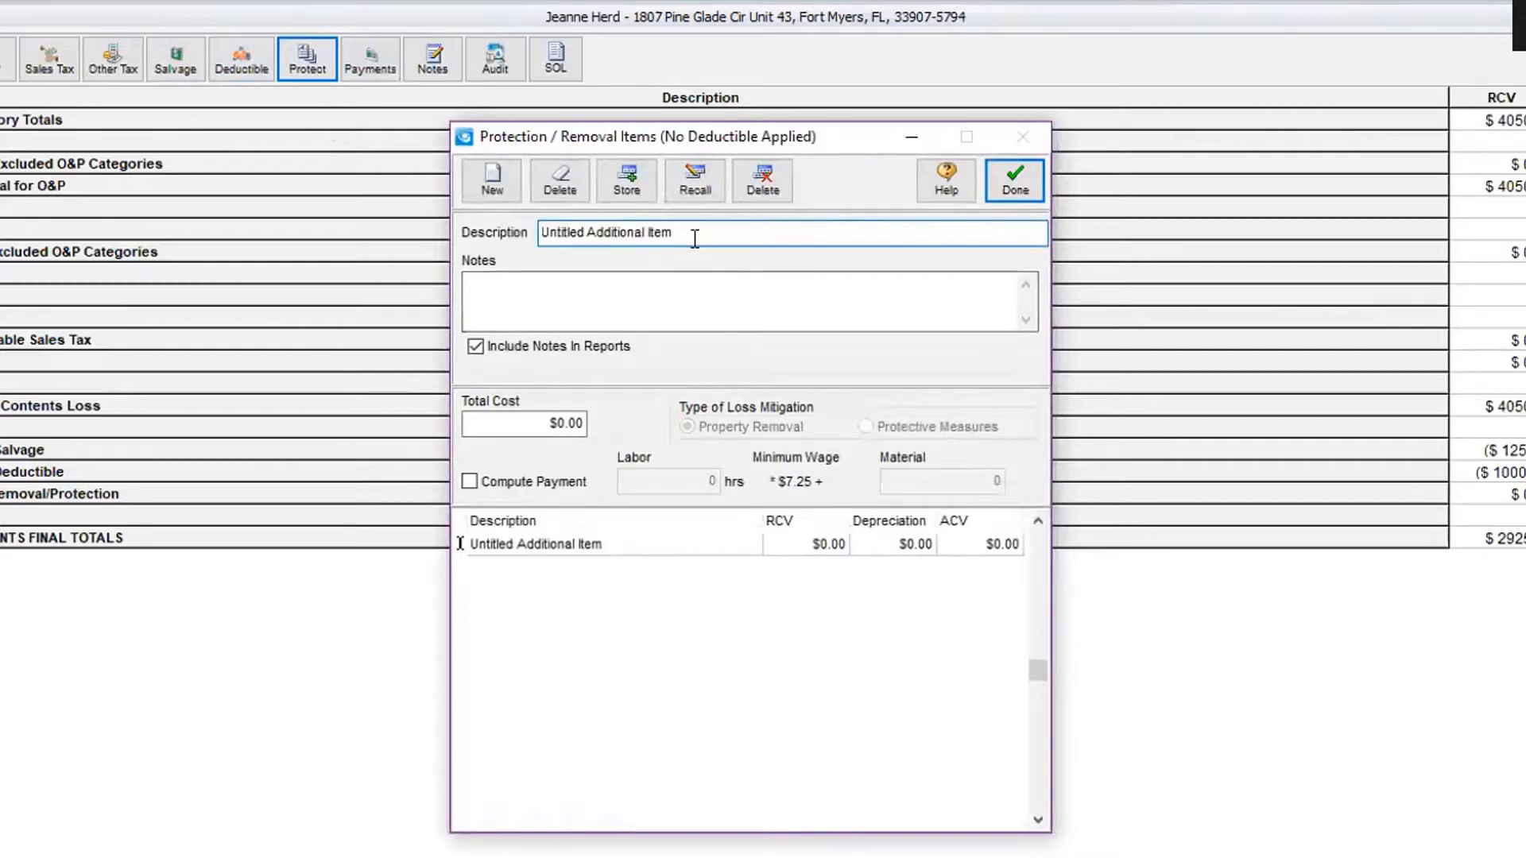
pyautogui.press('BackSpace')
pyautogui.press('BackSpace')
pyautogui.press('BackSpace')
pyautogui.press('BackSpace')
pyautogui.press('BackSpace')
pyautogui.press('BackSpace')
pyautogui.press('BackSpace')
pyautogui.press('BackSpace')
pyautogui.press('BackSpace')
pyautogui.press('BackSpace')
pyautogui.press('BackSpace')
pyautogui.press('BackSpace')
pyautogui.press('BackSpace')
pyautogui.press('BackSpace')
pyautogui.press('BackSpace')
pyautogui.press('BackSpace')
pyautogui.press('BackSpace')
pyautogui.press('BackSpace')
pyautogui.press('BackSpace')
pyautogui.press('BackSpace')
pyautogui.write('Re')
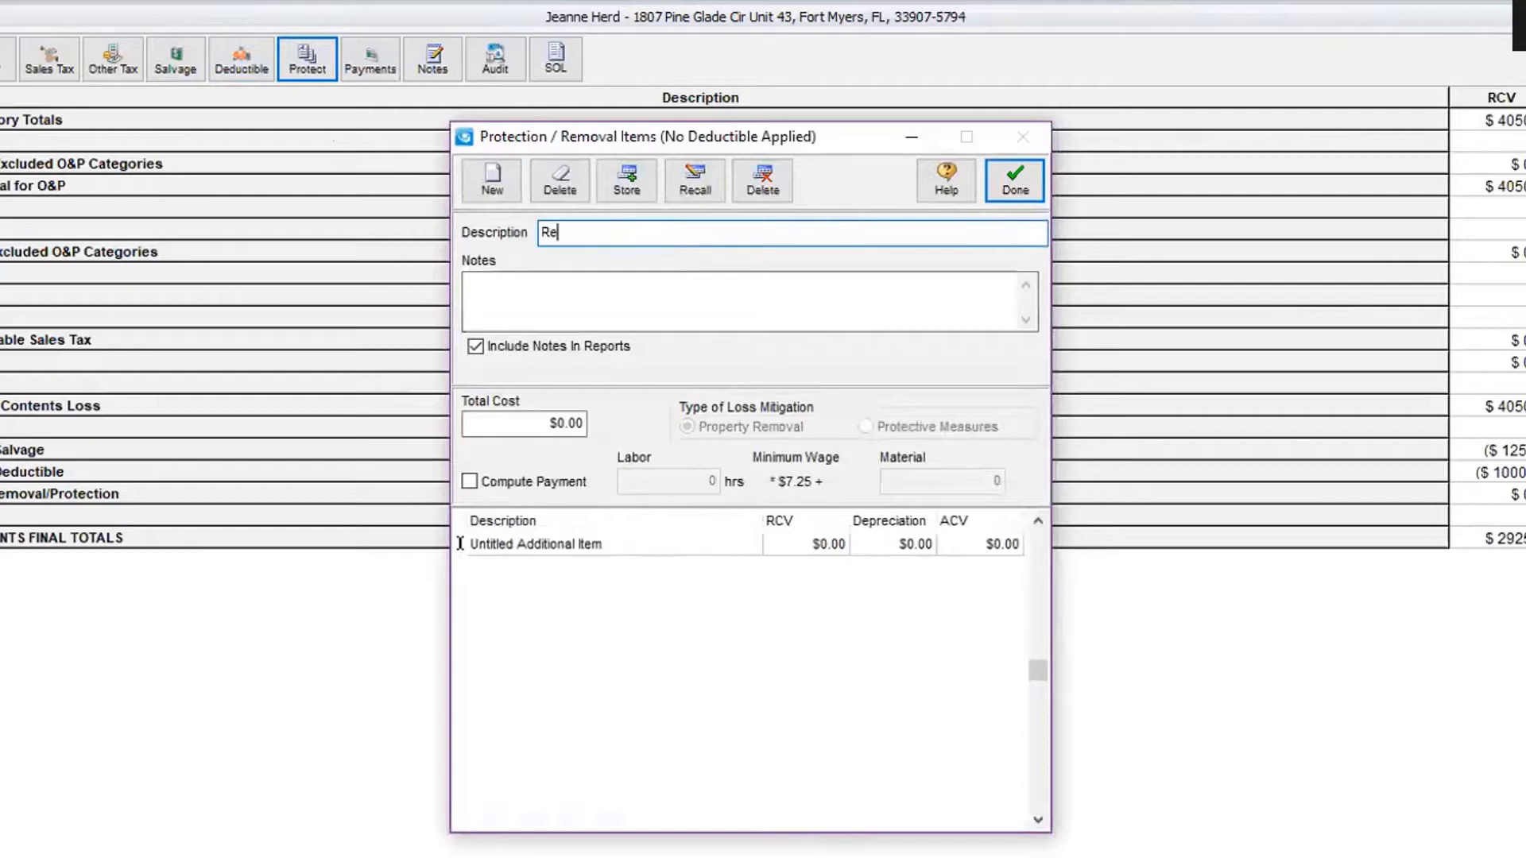
pyautogui.write('location Fee')
# Step: Set the Relocation Fee item's total cost to $65.00 and finish editing the protection/removal items
pyautogui.click(508, 422)
pyautogui.press('BackSpace')
pyautogui.press('BackSpace')
pyautogui.press('BackSpace')
pyautogui.press('BackSpace')
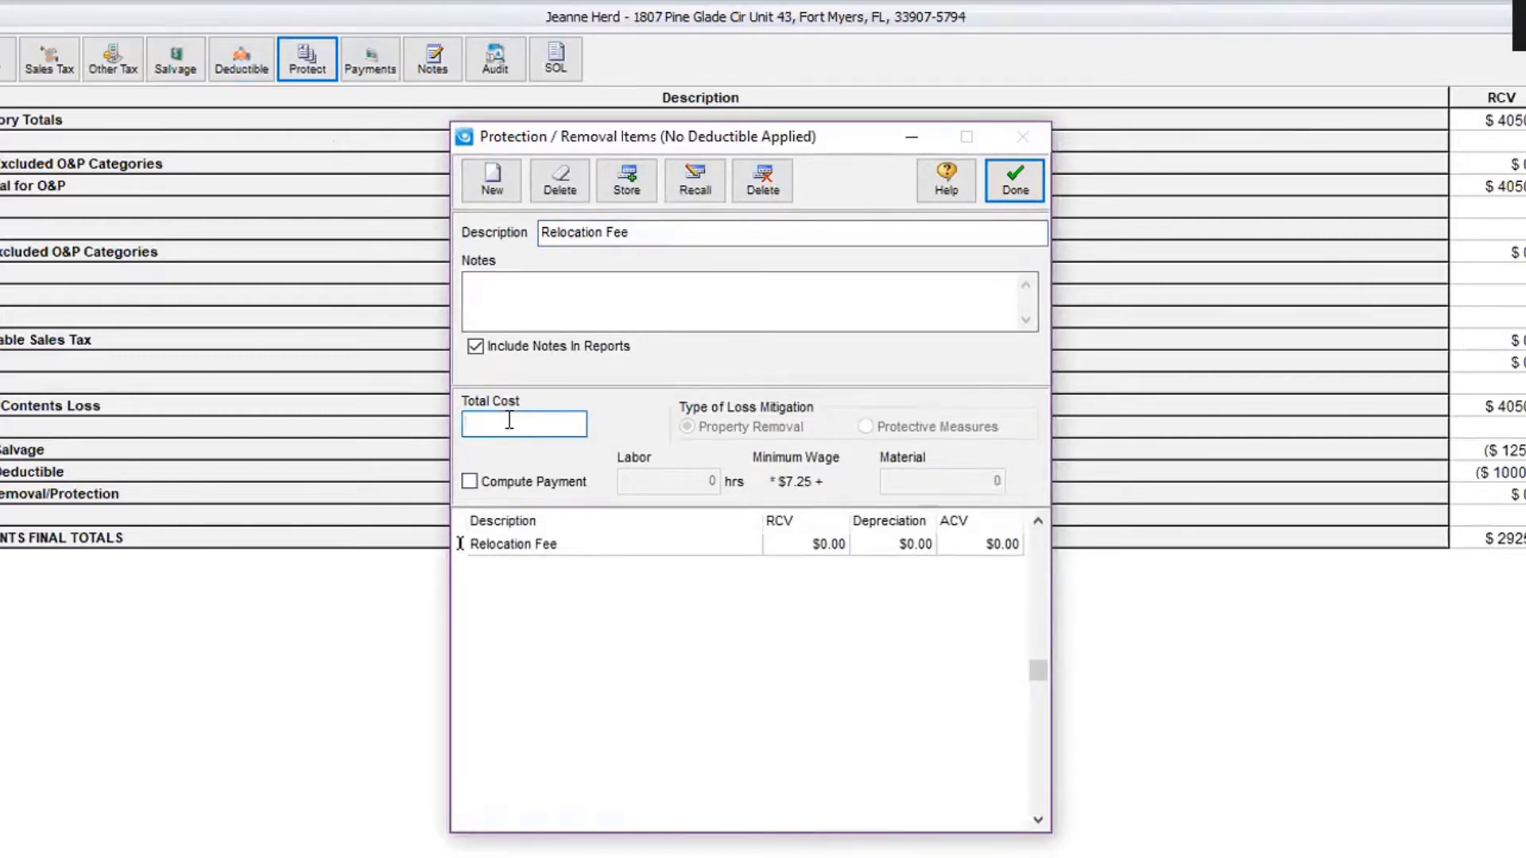
pyautogui.write('65.00')
pyautogui.press('Tab')
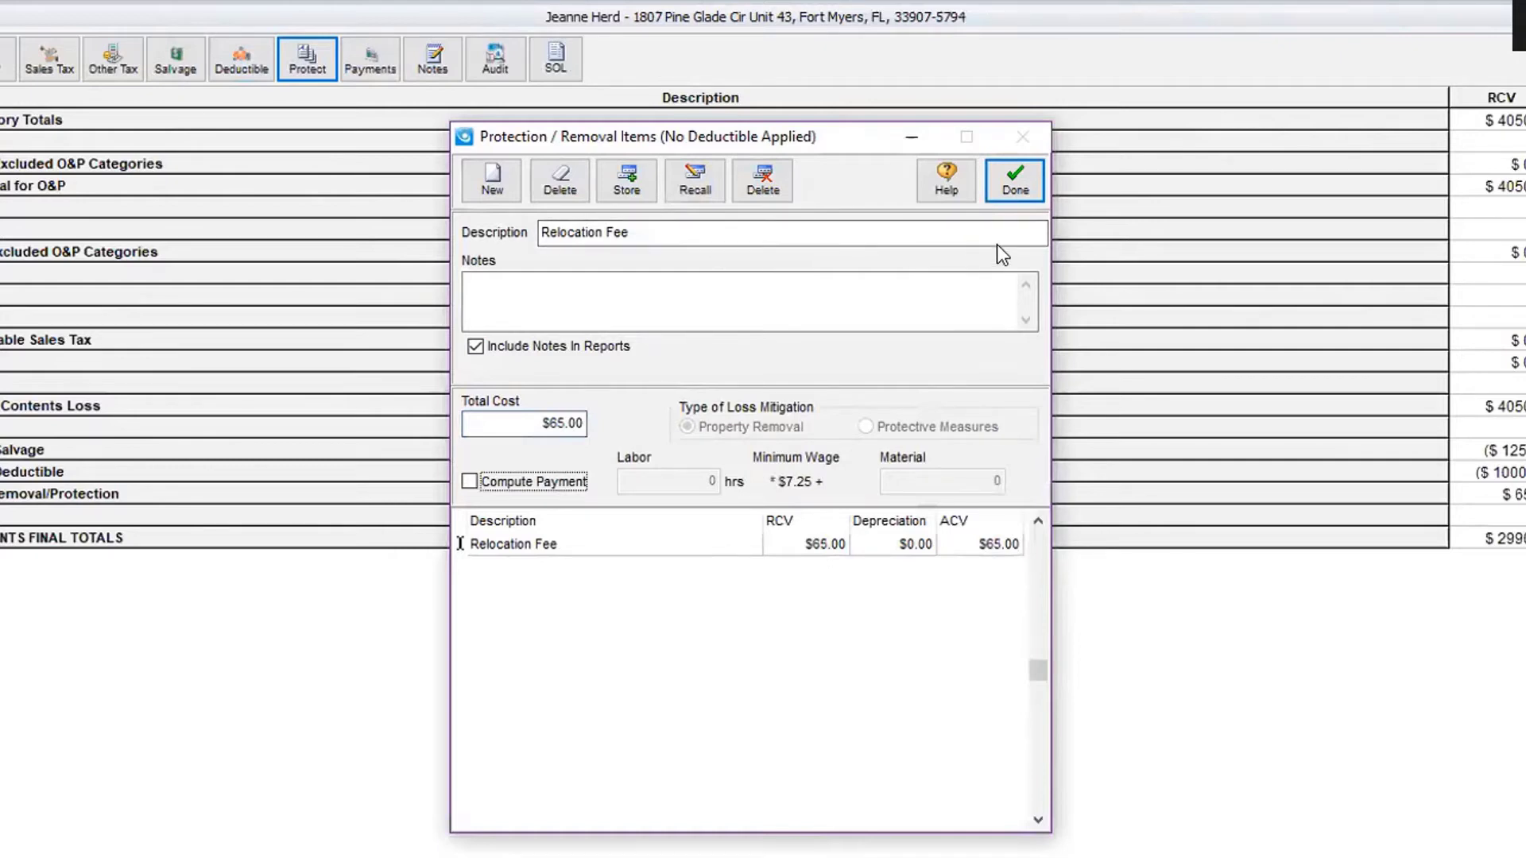
pyautogui.click(1017, 165)
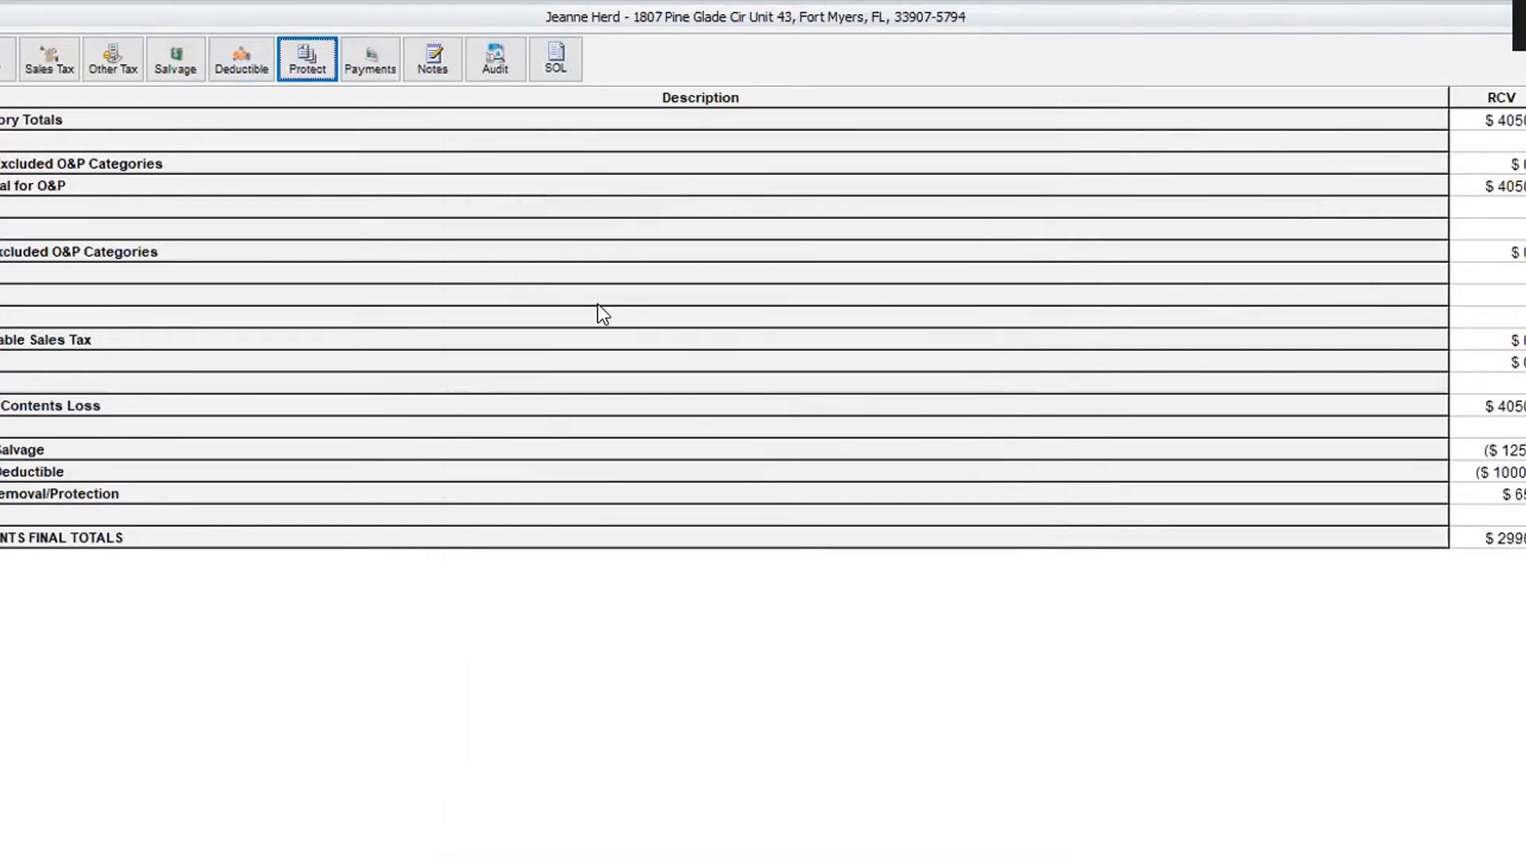